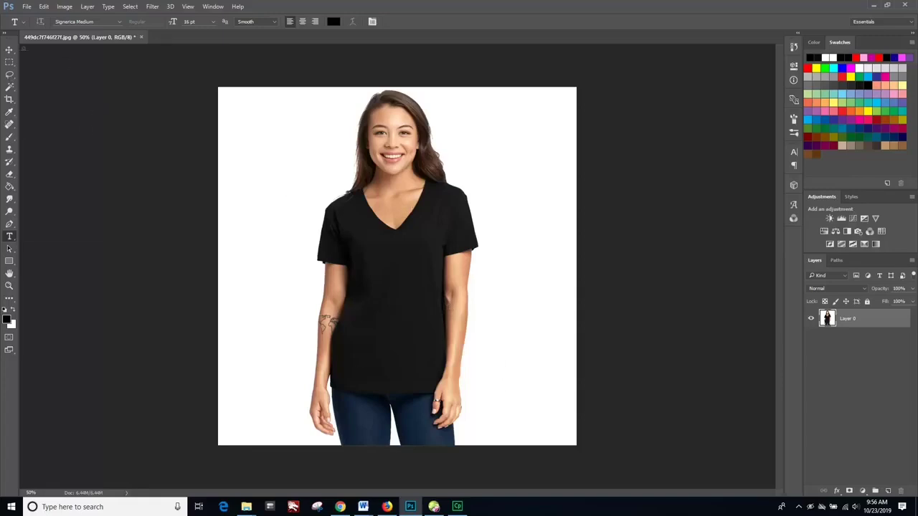
Place the Like A Survivor rhinestone design from the Angel folder as an embedded image over the T-shirt model photo
{"action": "left_click", "coordinate": [25, 7]}
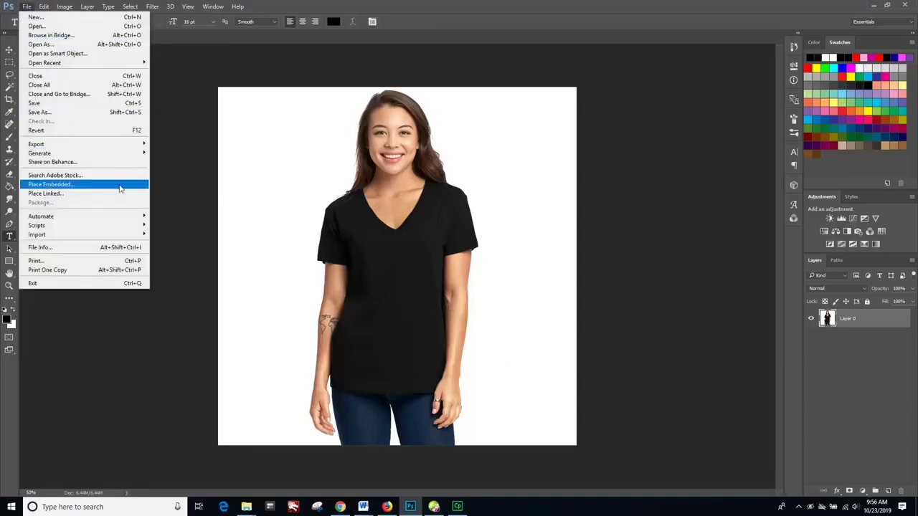
{"action": "left_click", "coordinate": [120, 187]}
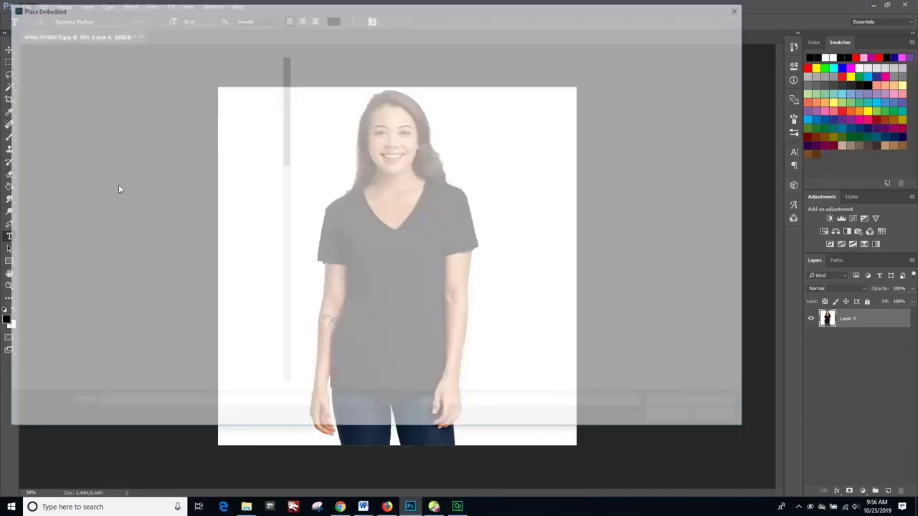
{"action": "scroll", "coordinate": [172, 250], "scroll_direction": "down", "scroll_amount": 10}
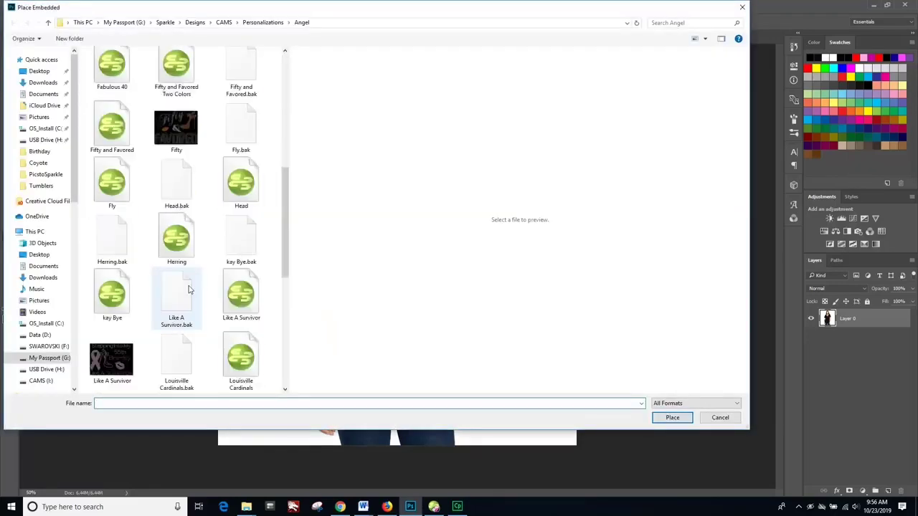
{"action": "left_click", "coordinate": [111, 185]}
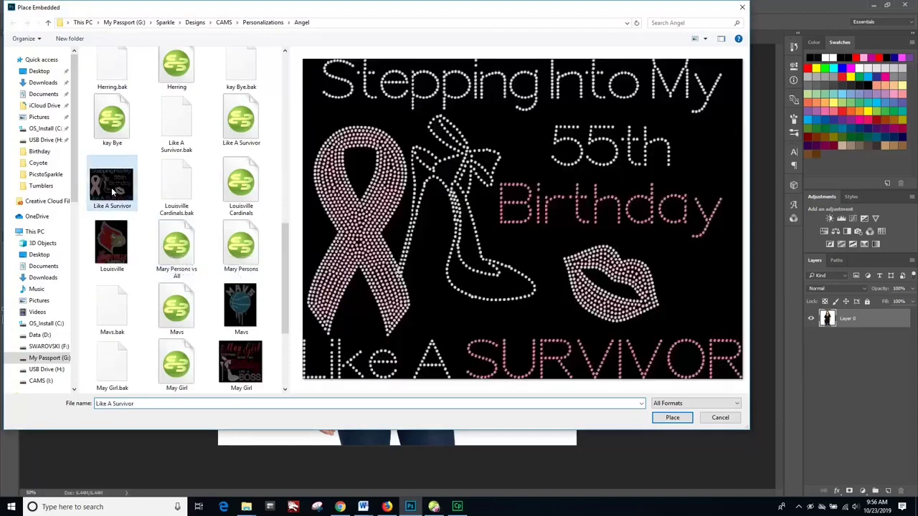
{"action": "left_click", "coordinate": [671, 417]}
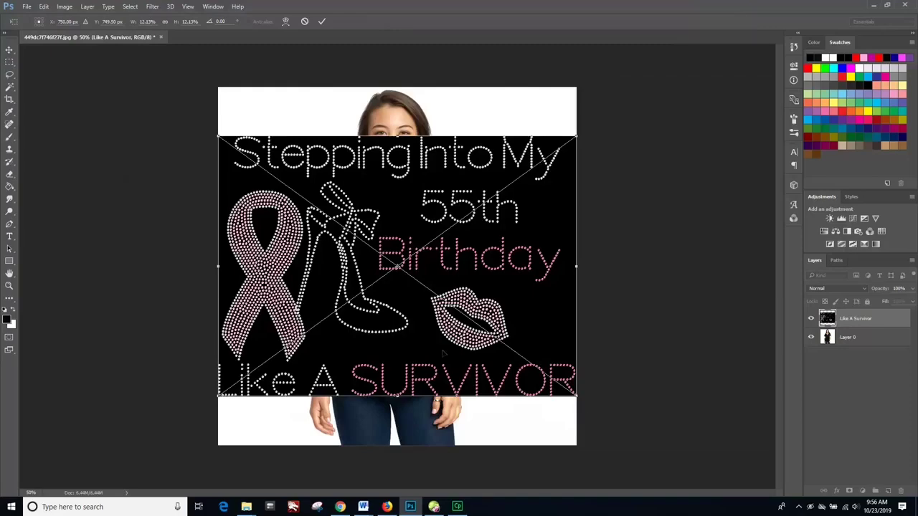
Scale the Like A Survivor design proportionally to about 2.47% and centre it on the shirt's chest below the V-neck
{"action": "left_click_drag", "start_coordinate": [219, 137], "coordinate": [355, 236]}
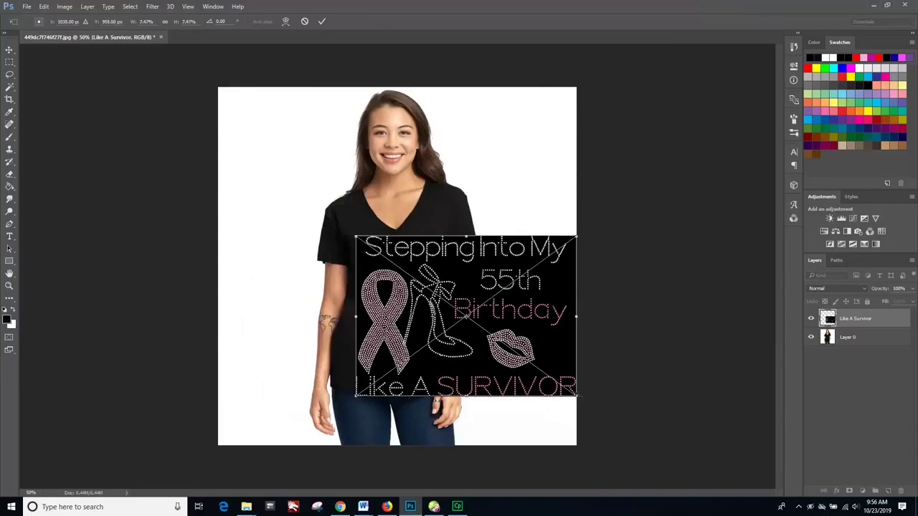
{"action": "left_click_drag", "start_coordinate": [578, 396], "coordinate": [417, 296]}
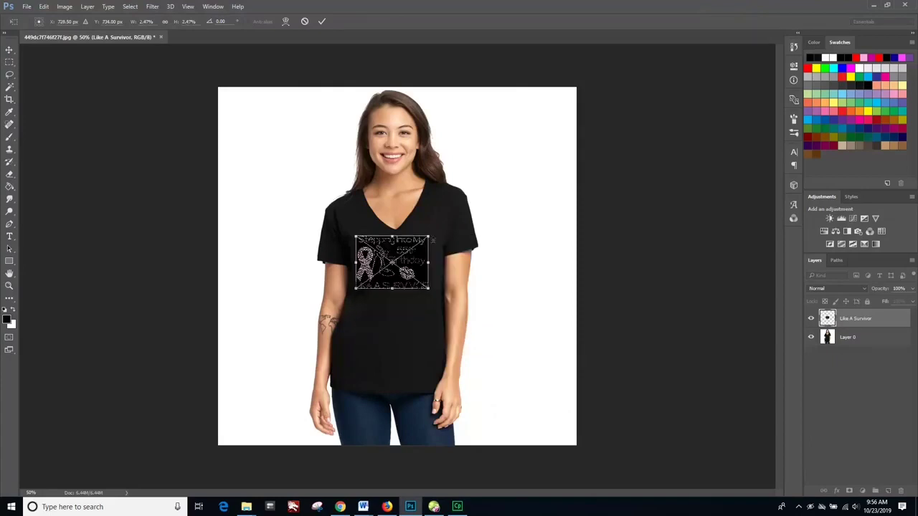
{"action": "key", "text": "ctrl+plus"}
{"action": "key", "text": "ctrl+plus"}
{"action": "key", "text": "ctrl+plus"}
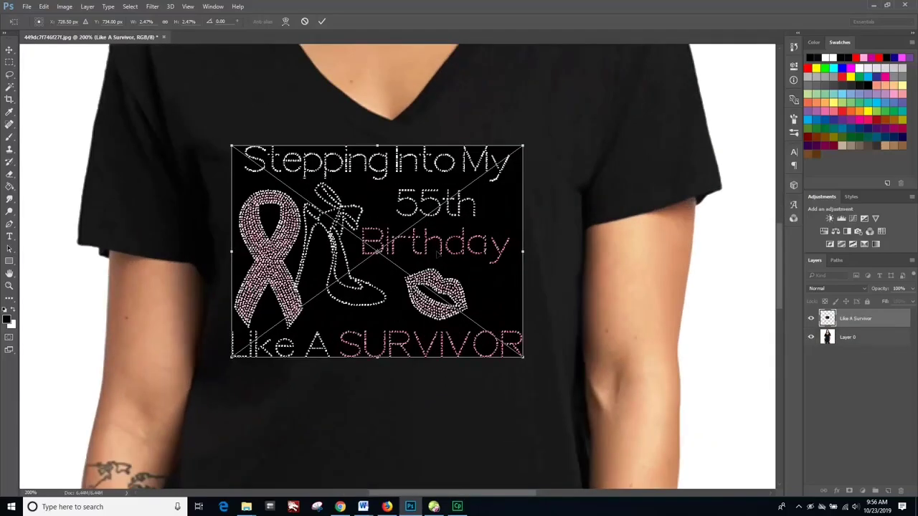
{"action": "left_click_drag", "start_coordinate": [377, 314], "coordinate": [396, 327]}
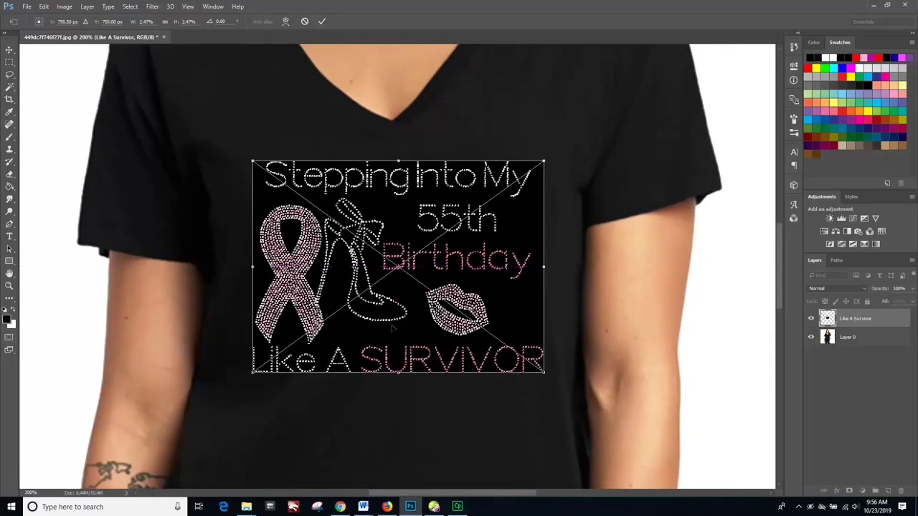
{"action": "key", "text": "t"}
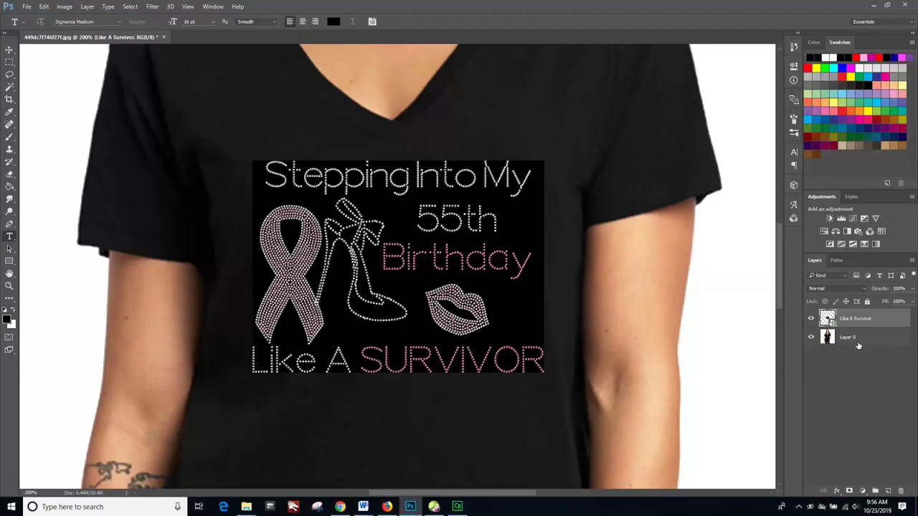
Fill the shirt on Layer 0 with the black foreground colour using the Paint Bucket so it matches the design's background
{"action": "left_click", "coordinate": [840, 343]}
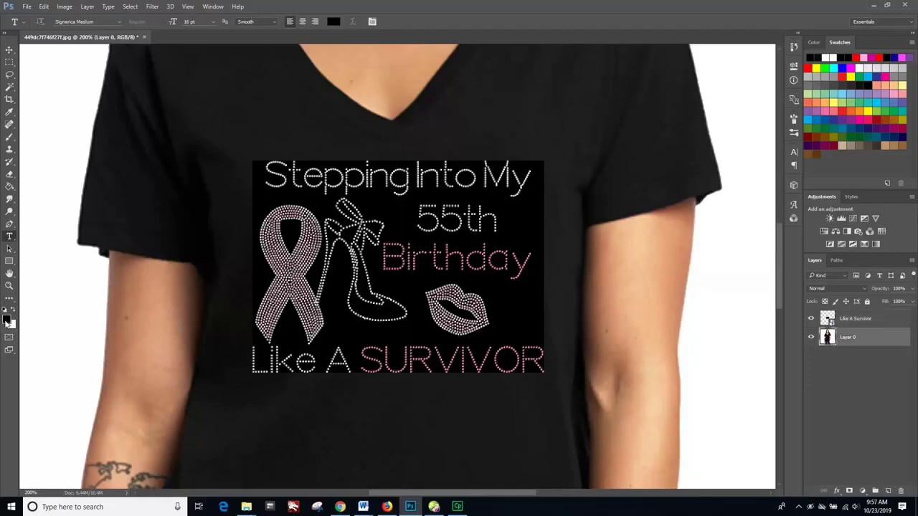
{"action": "left_click", "coordinate": [9, 189]}
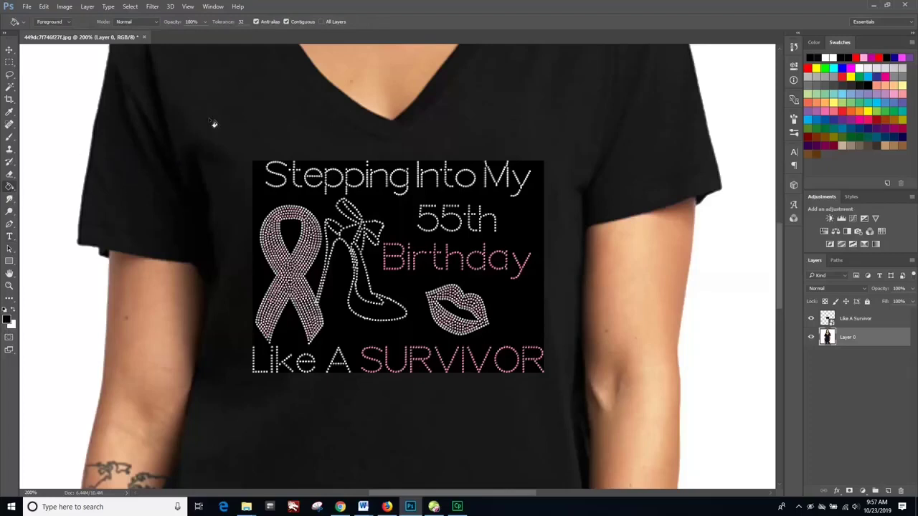
{"action": "left_click", "coordinate": [282, 135]}
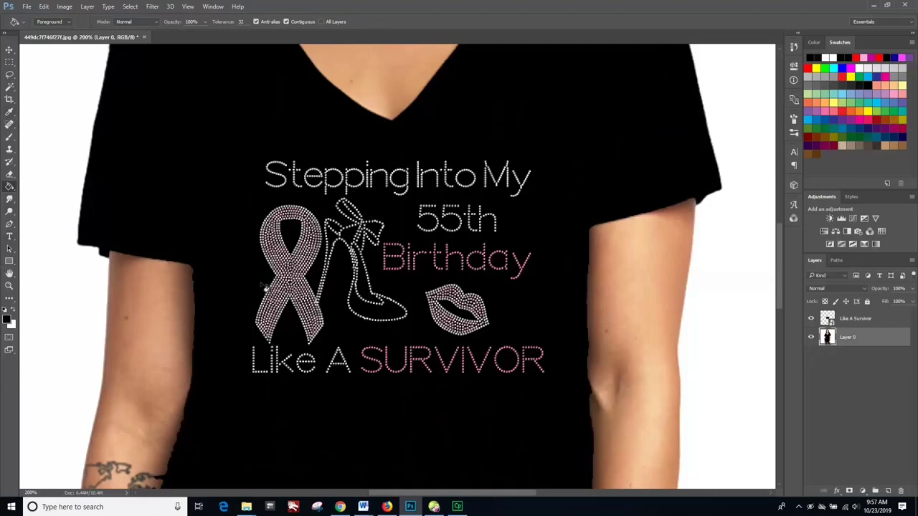
{"action": "key", "text": "ctrl+0"}
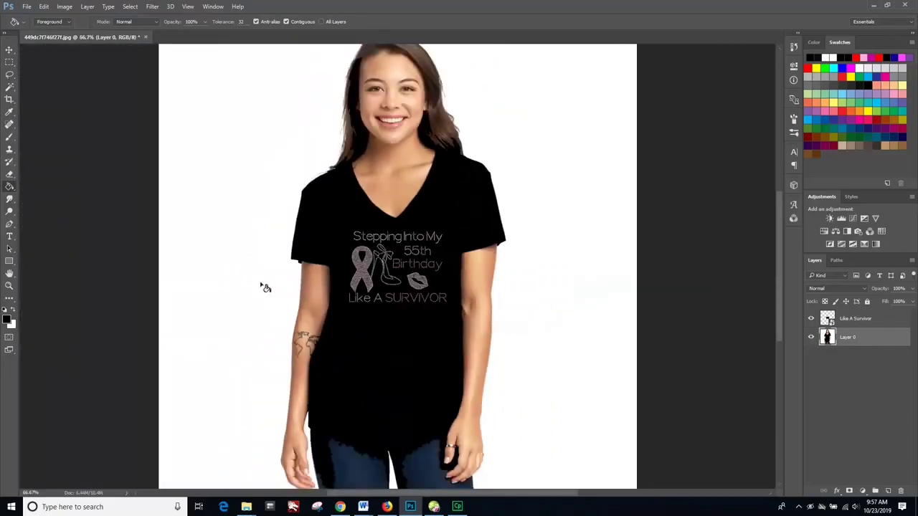
{"action": "key", "text": "ctrl+plus"}
{"action": "key", "text": "ctrl+plus"}
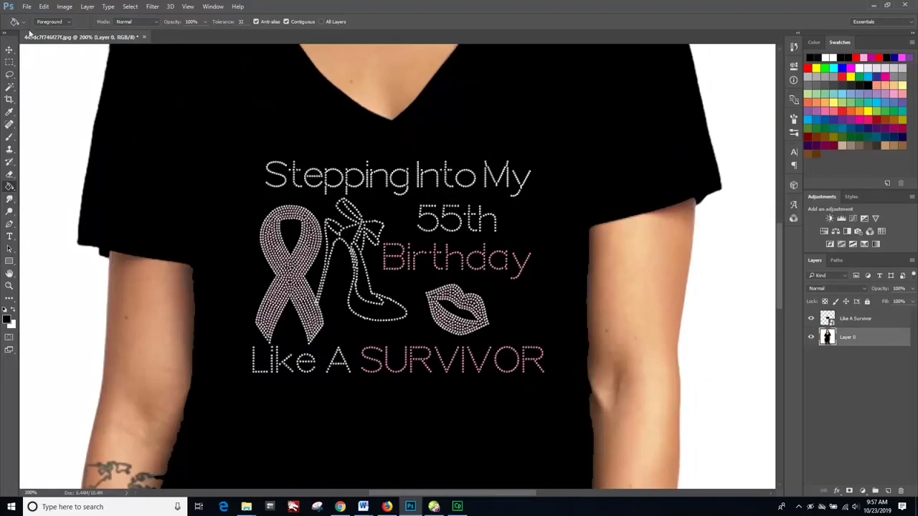
Place Sparkle_PNG_by_PVS_by_pixievamp_stock from Sparkle > Pics > PicsforSparkle as an embedded image
{"action": "left_click", "coordinate": [26, 7]}
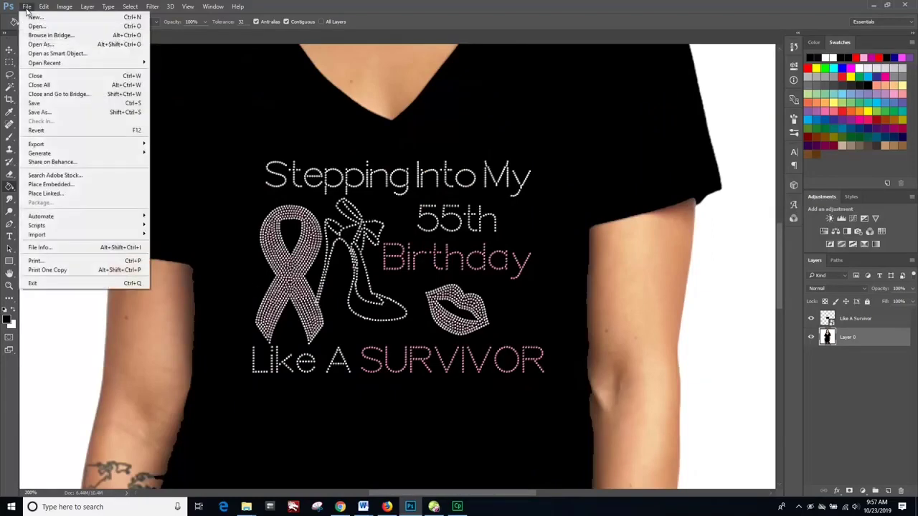
{"action": "left_click", "coordinate": [62, 185]}
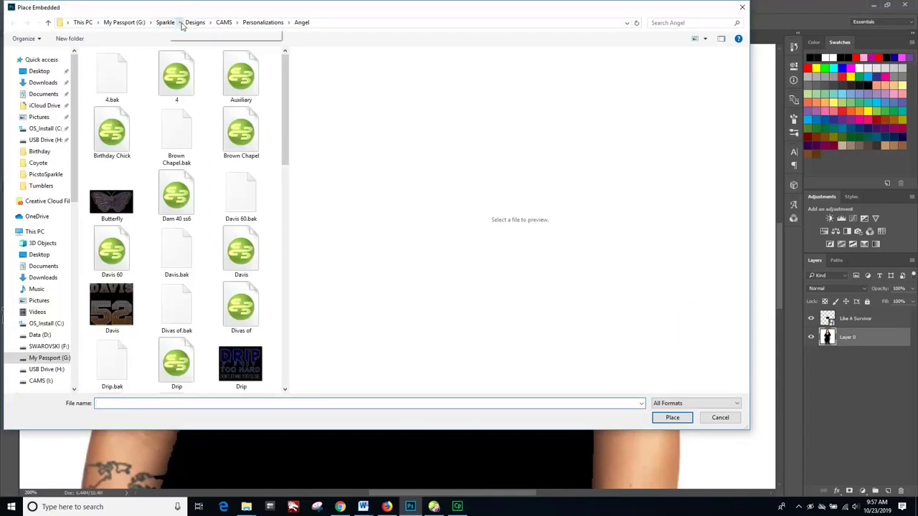
{"action": "left_click", "coordinate": [181, 23]}
{"action": "scroll", "coordinate": [229, 139], "scroll_direction": "down", "scroll_amount": 2}
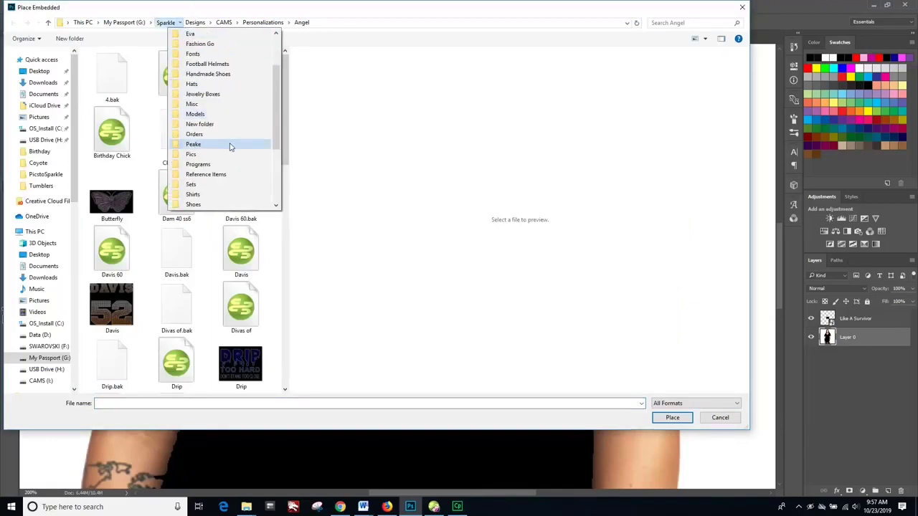
{"action": "left_click", "coordinate": [191, 155]}
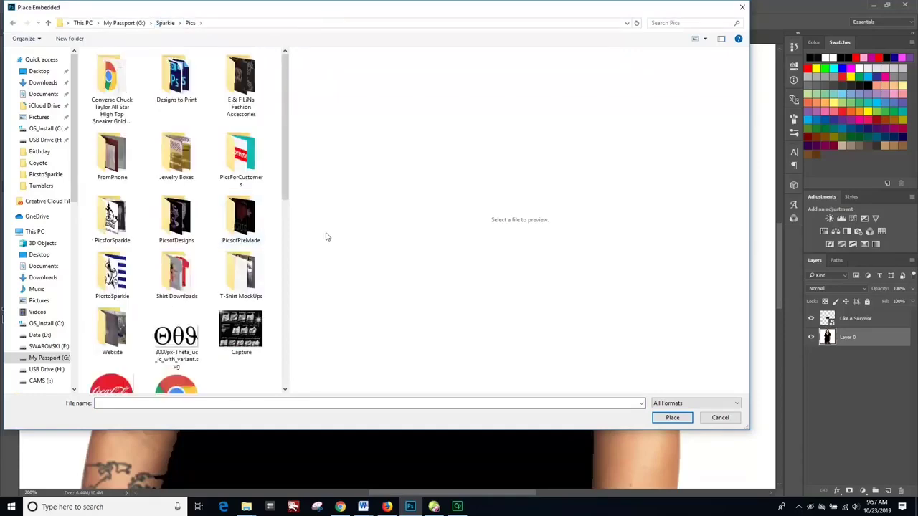
{"action": "double_click", "coordinate": [112, 219]}
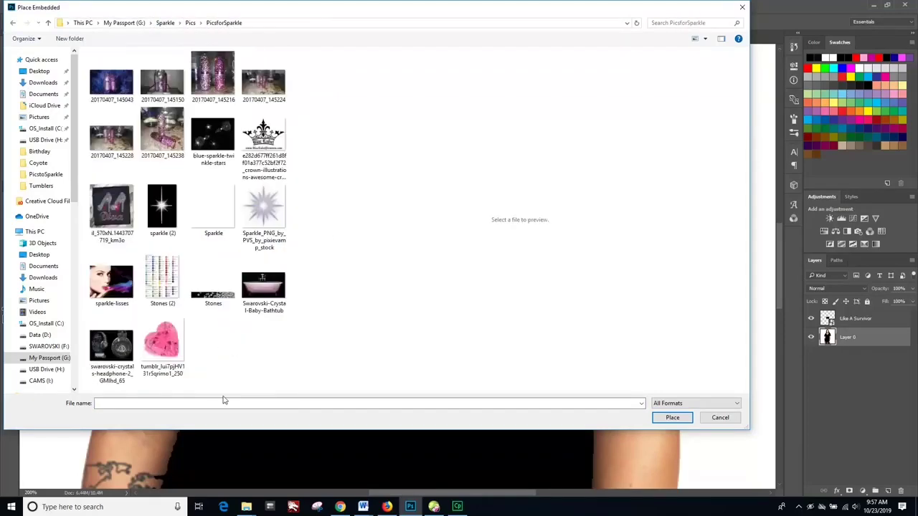
{"action": "double_click", "coordinate": [263, 208]}
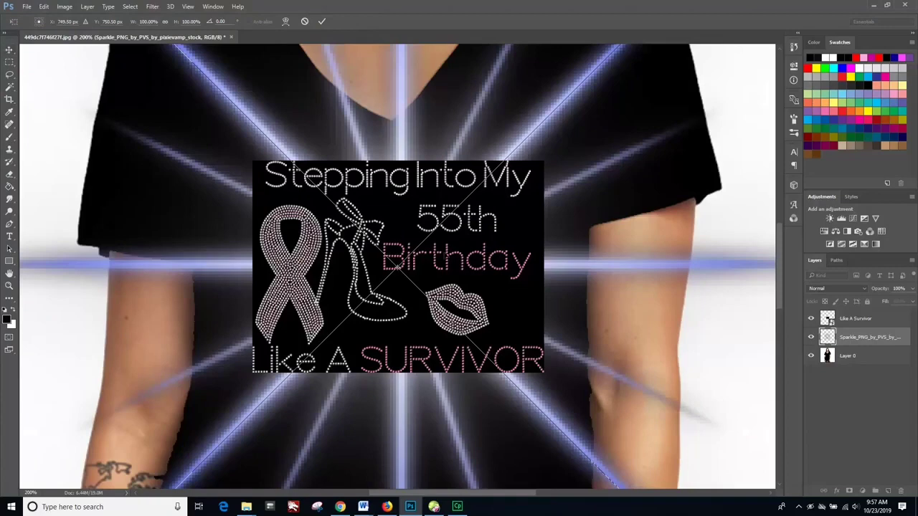
Scale the placed sparkle down to about 11.3% and move its layer above the Like A Survivor layer
{"action": "key", "text": "ctrl+0"}
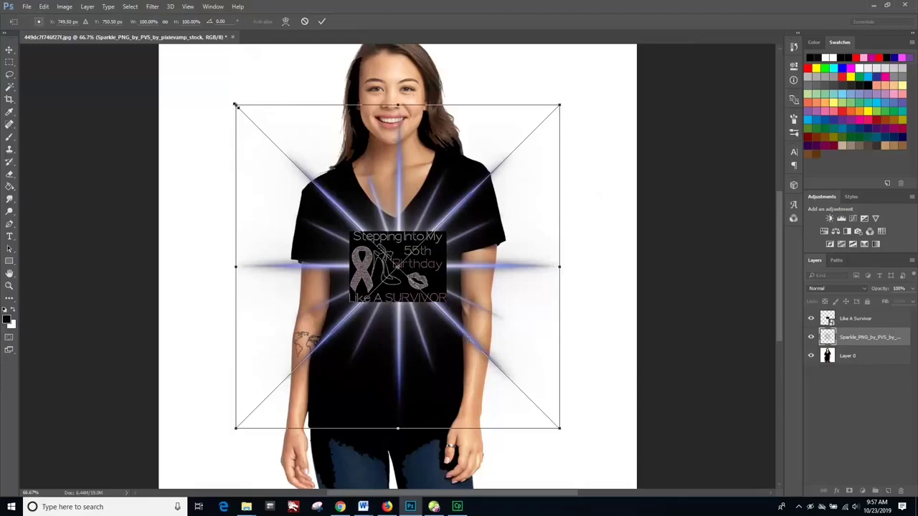
{"action": "left_click_drag", "start_coordinate": [235, 105], "coordinate": [593, 459]}
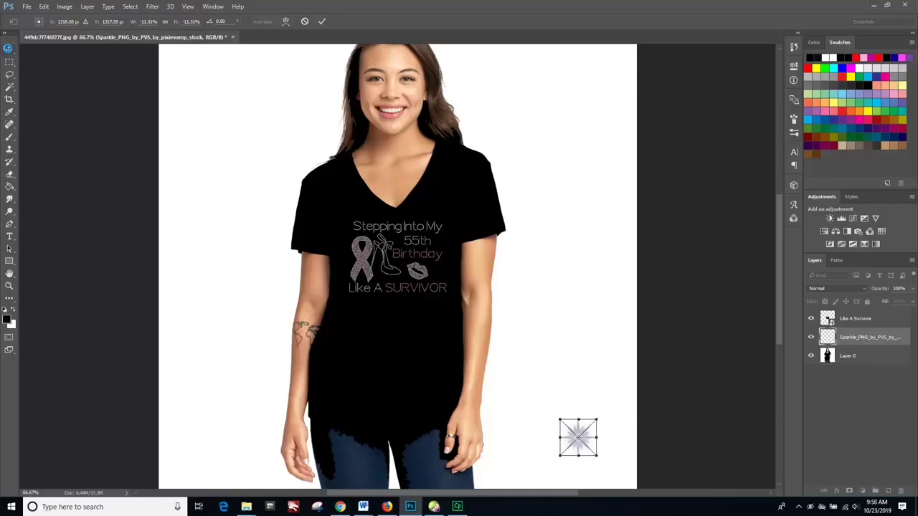
{"action": "left_click", "coordinate": [9, 50]}
{"action": "left_click", "coordinate": [422, 185]}
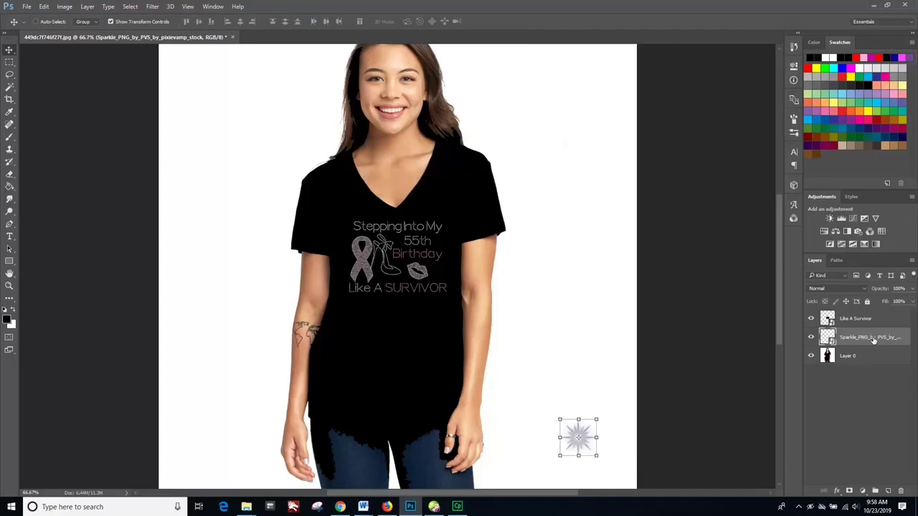
{"action": "left_click_drag", "start_coordinate": [873, 340], "coordinate": [873, 318]}
Shrink the sparkle further to about 6.8% and position it on the right edge of the lips in the design
{"action": "left_click_drag", "start_coordinate": [584, 441], "coordinate": [453, 304]}
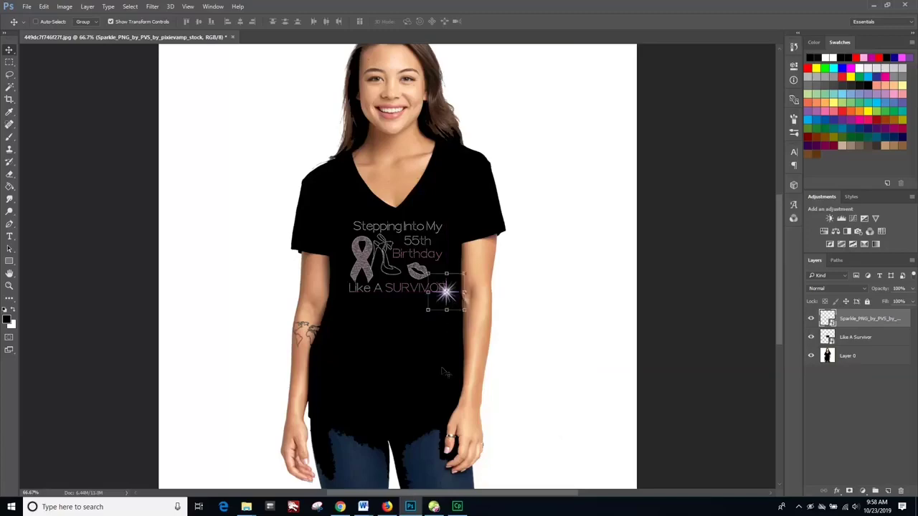
{"action": "key", "text": "ctrl+plus"}
{"action": "key", "text": "ctrl+plus"}
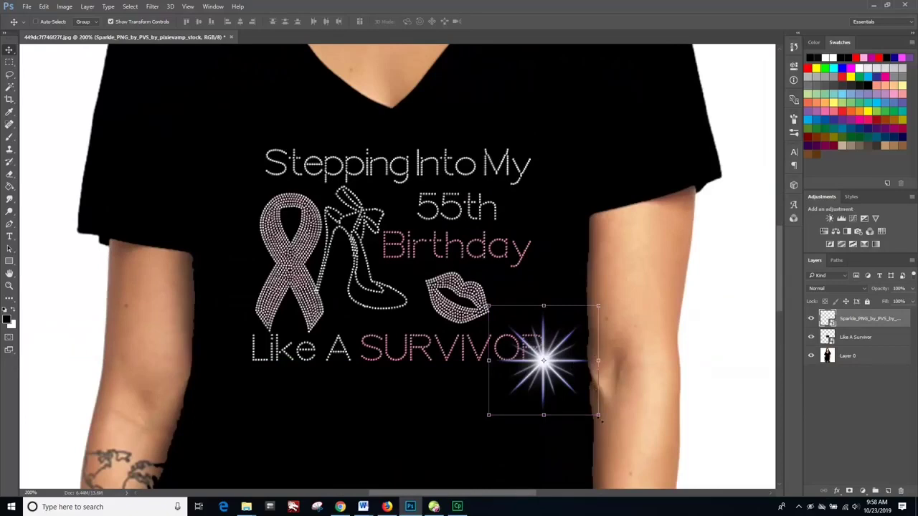
{"action": "left_click_drag", "start_coordinate": [600, 417], "coordinate": [554, 371]}
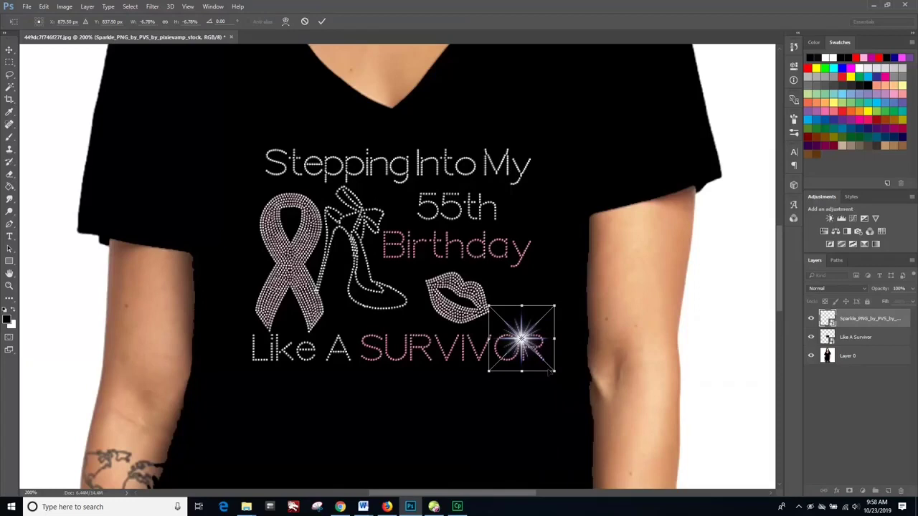
{"action": "key", "text": "Return"}
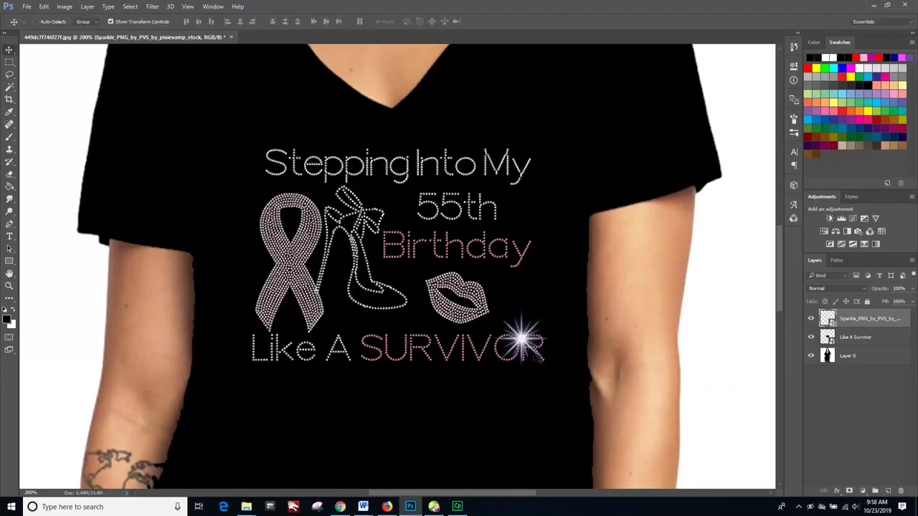
{"action": "left_click_drag", "start_coordinate": [540, 355], "coordinate": [511, 308]}
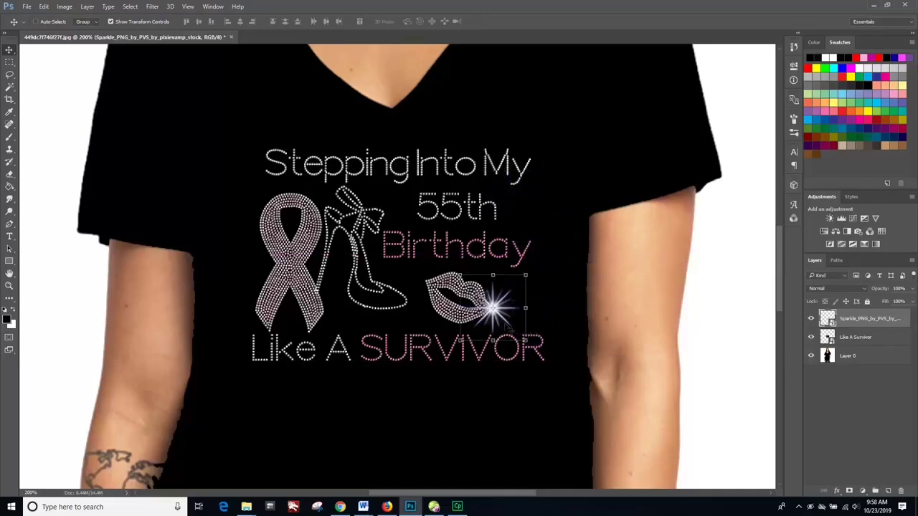
Duplicate the sparkle layer and move the copy to the upper left edge of the ribbon
{"action": "right_click", "coordinate": [853, 323]}
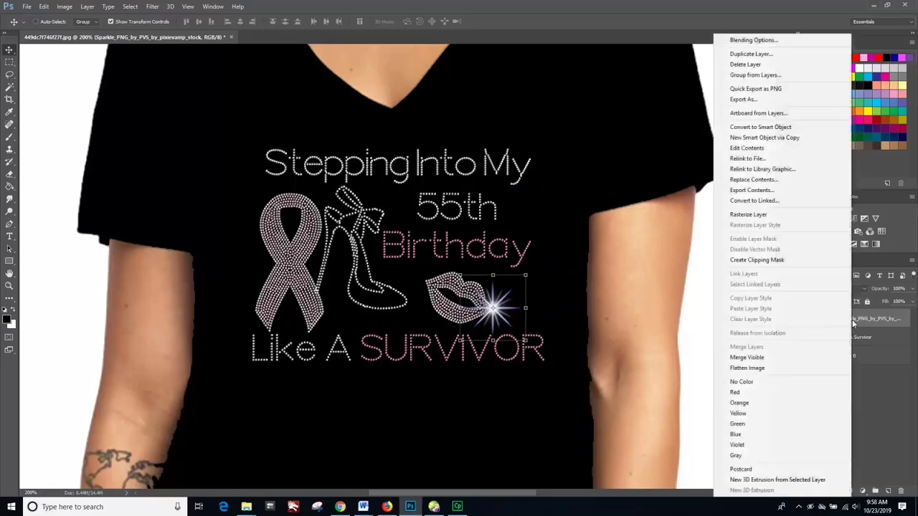
{"action": "left_click", "coordinate": [797, 58]}
{"action": "key", "text": "Return"}
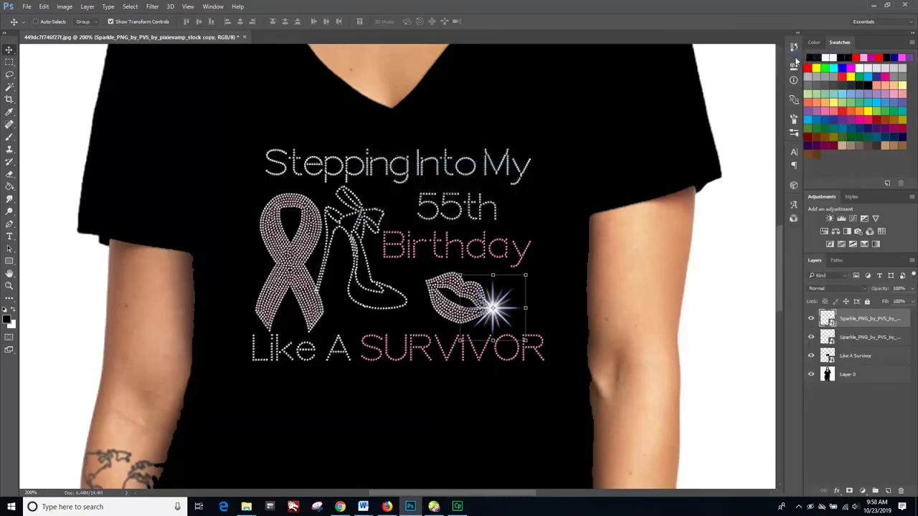
{"action": "left_click_drag", "start_coordinate": [516, 302], "coordinate": [289, 200]}
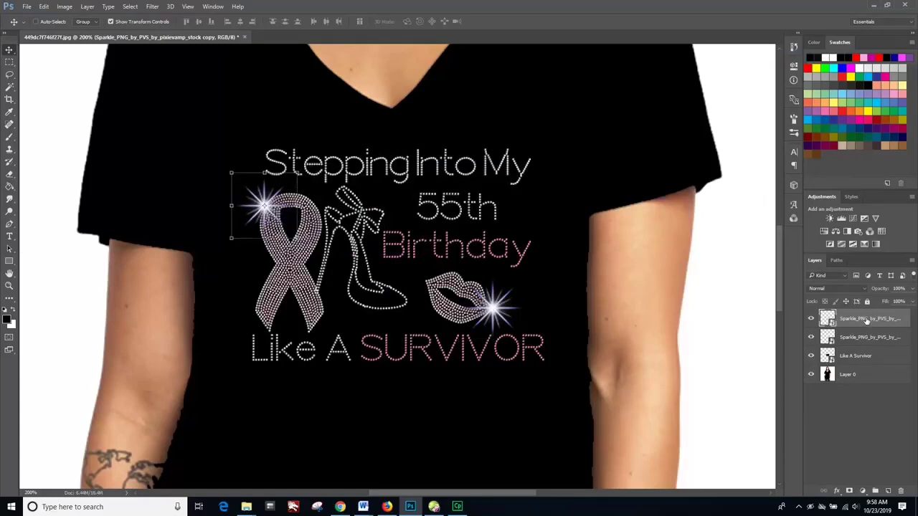
Duplicate the sparkle layer again and move the new copy to the top of the "55th" text
{"action": "right_click", "coordinate": [866, 320]}
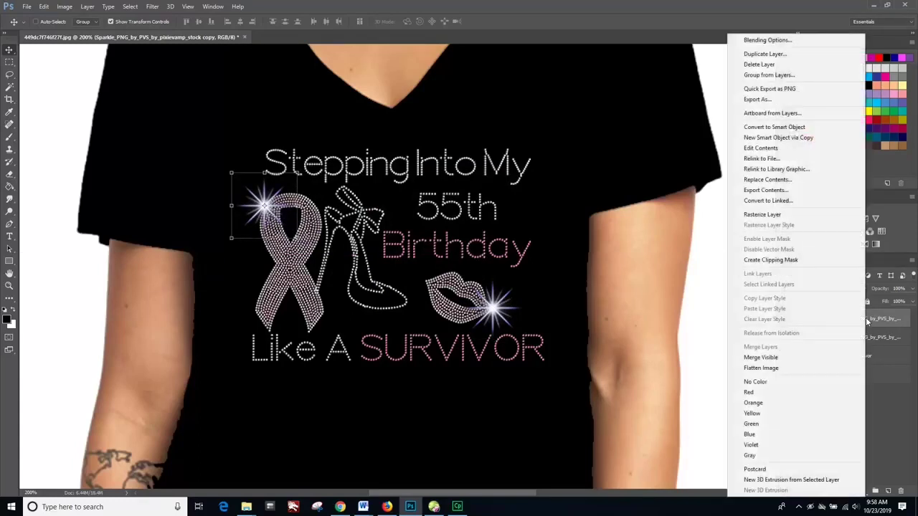
{"action": "left_click", "coordinate": [803, 54]}
{"action": "key", "text": "Return"}
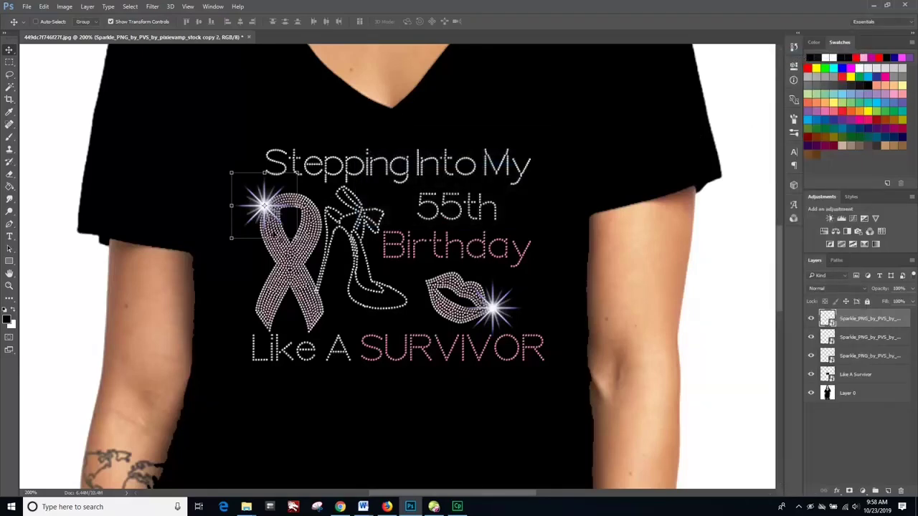
{"action": "left_click_drag", "start_coordinate": [278, 236], "coordinate": [479, 215]}
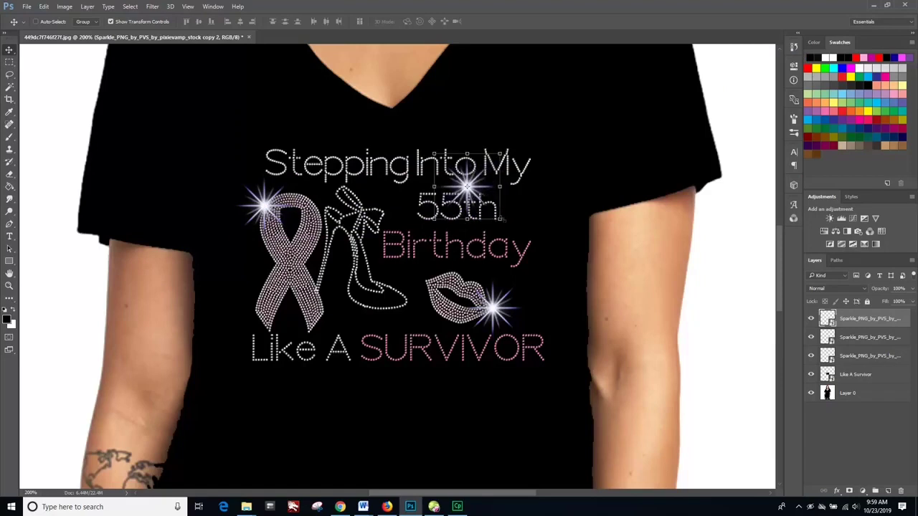
Scale the third sparkle down to about 5.2% and position it just above the "55th" text
{"action": "left_click_drag", "start_coordinate": [500, 219], "coordinate": [493, 187]}
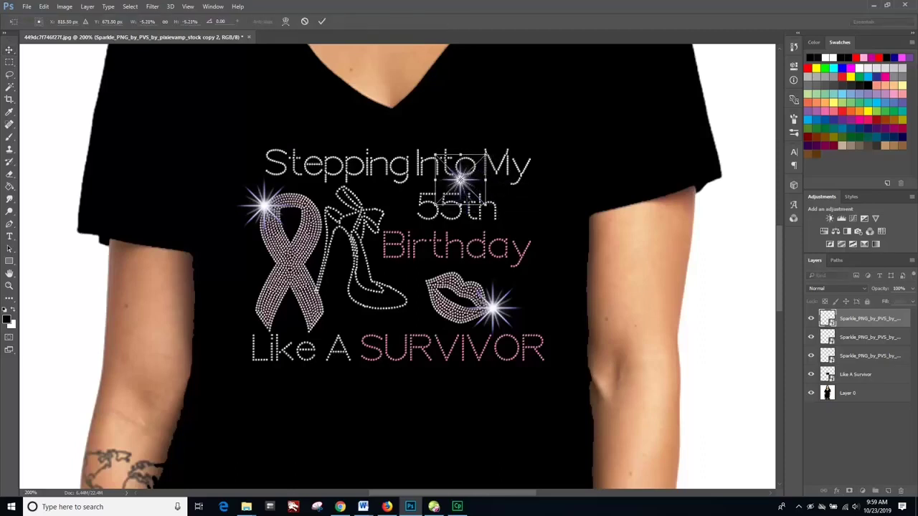
{"action": "mouse_move", "coordinate": [469, 202]}
{"action": "left_mouse_down"}
{"action": "mouse_move", "coordinate": [477, 210]}
{"action": "mouse_move", "coordinate": [477, 199]}
{"action": "left_mouse_up"}
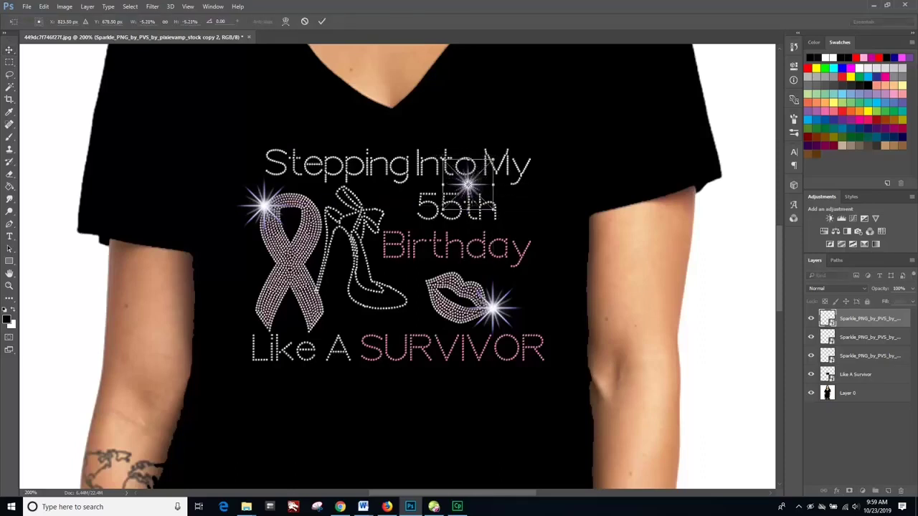
{"action": "key", "text": "Return"}
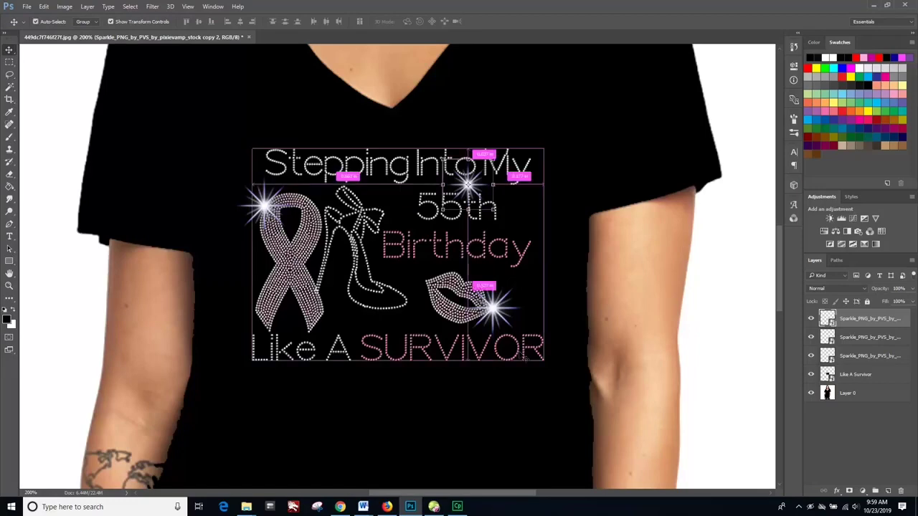
Duplicate Layer 0, the model photo, within the same document as Layer 0 copy
{"action": "key", "text": "ctrl+minus"}
{"action": "key", "text": "ctrl+minus"}
{"action": "key", "text": "ctrl+minus"}
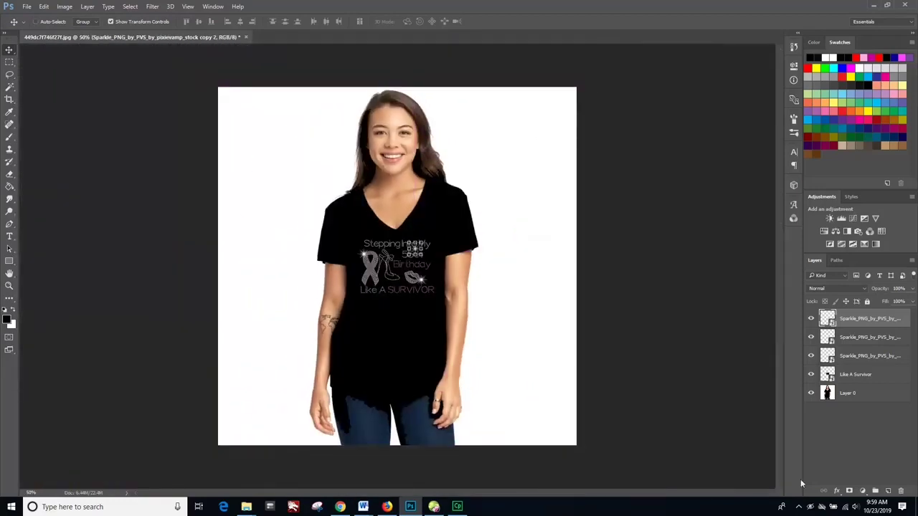
{"action": "left_click", "coordinate": [846, 396]}
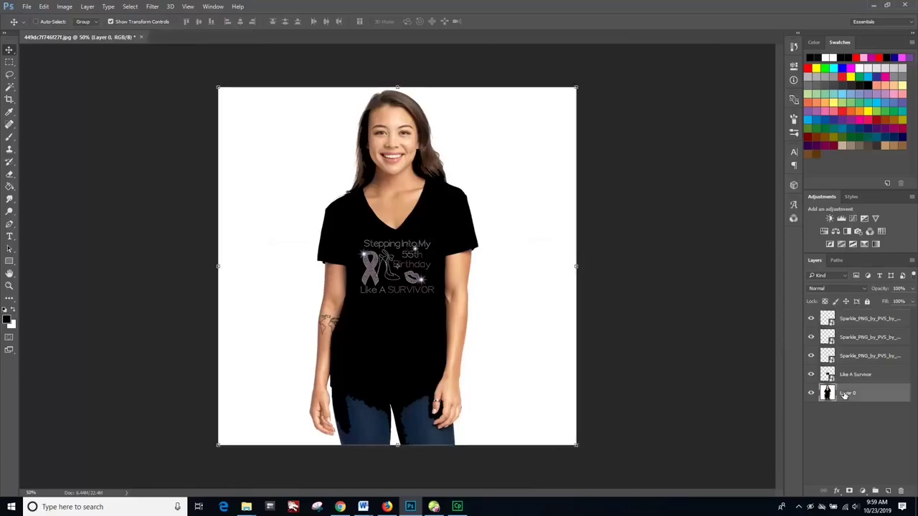
{"action": "right_click", "coordinate": [845, 396]}
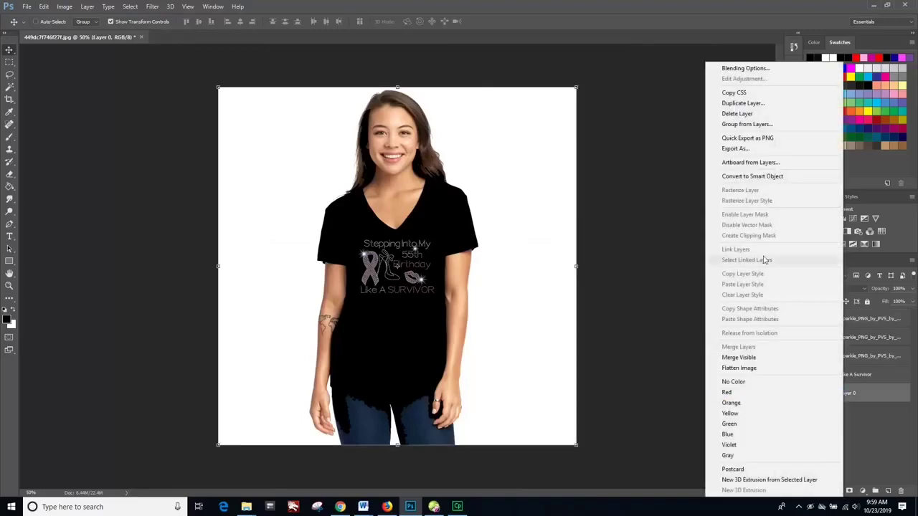
{"action": "left_click", "coordinate": [746, 103]}
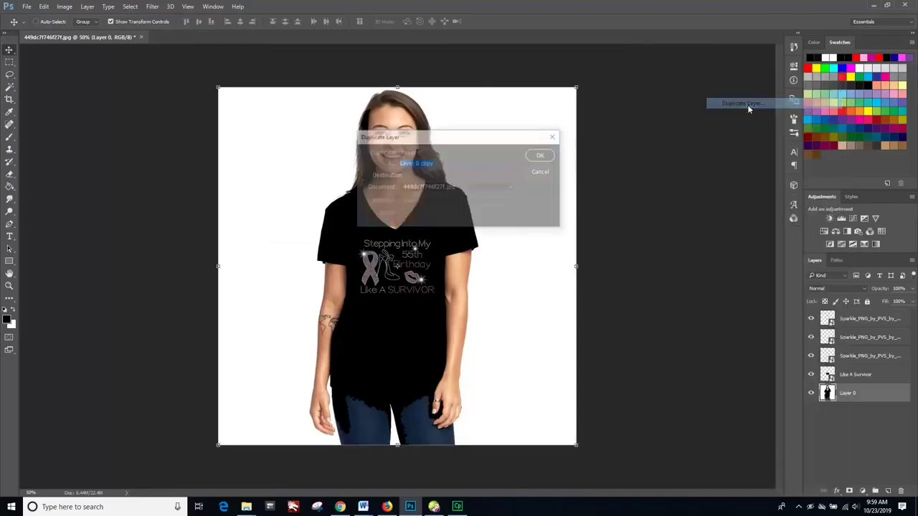
{"action": "key", "text": "Return"}
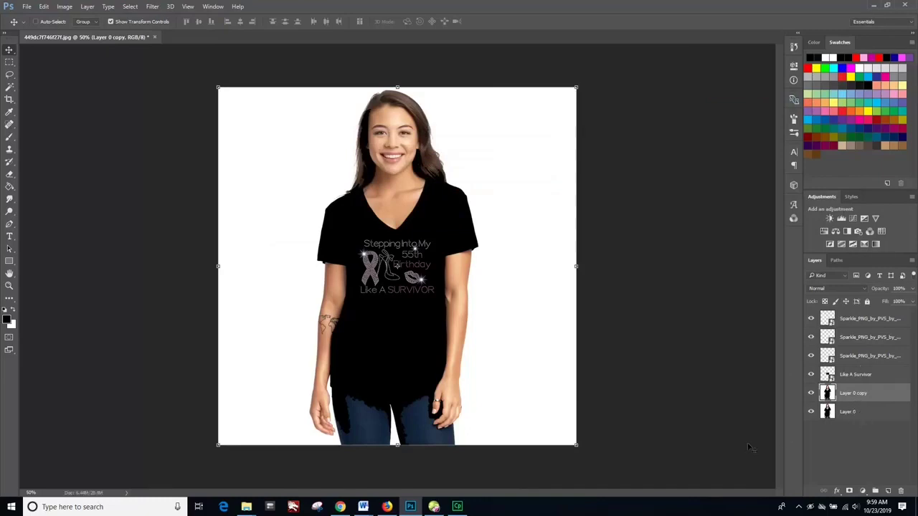
Delete a full-height rectangular area around the model from Layer 0 copy and clear the selection
{"action": "left_click", "coordinate": [10, 62]}
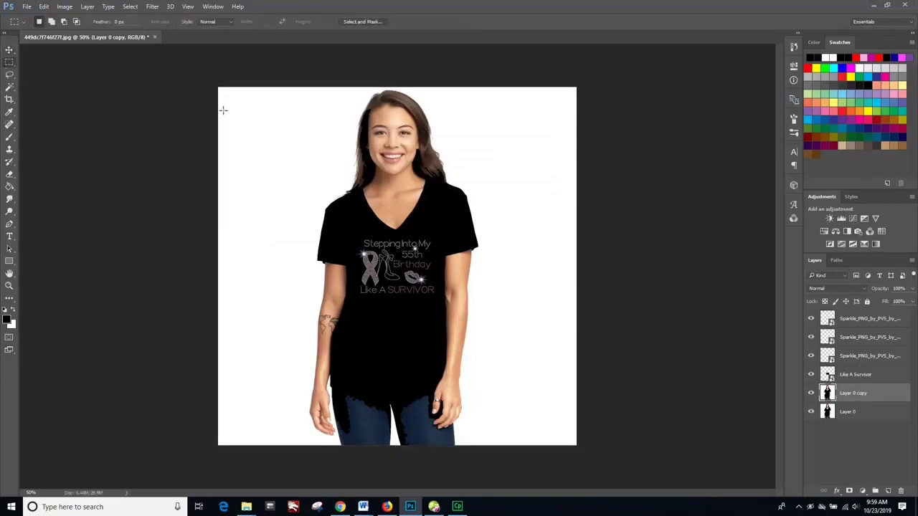
{"action": "left_click_drag", "start_coordinate": [268, 87], "coordinate": [500, 451]}
{"action": "key", "text": "Delete"}
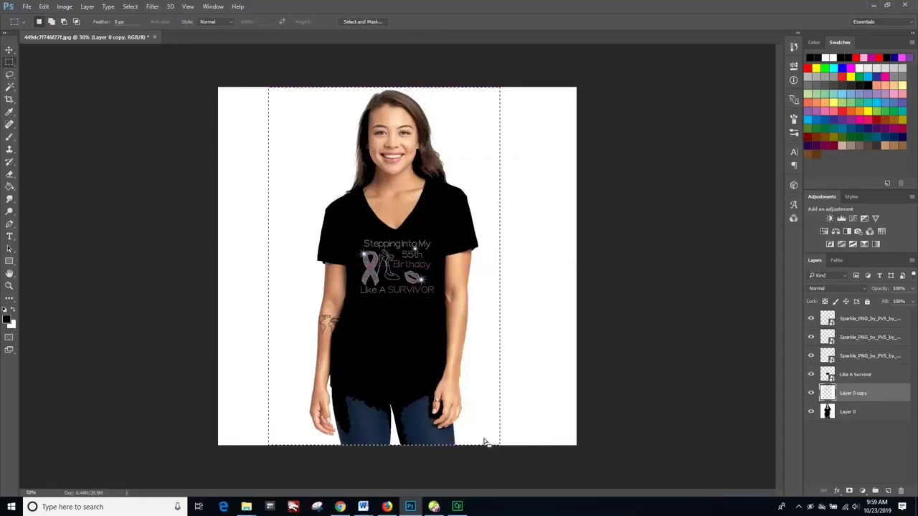
{"action": "key", "text": "ctrl+d"}
Move Layer 0 above Layer 0 copy and merge it with the Like A Survivor layer and the three sparkle layers
{"action": "left_click", "coordinate": [873, 416]}
{"action": "left_click_drag", "start_coordinate": [864, 416], "coordinate": [857, 394]}
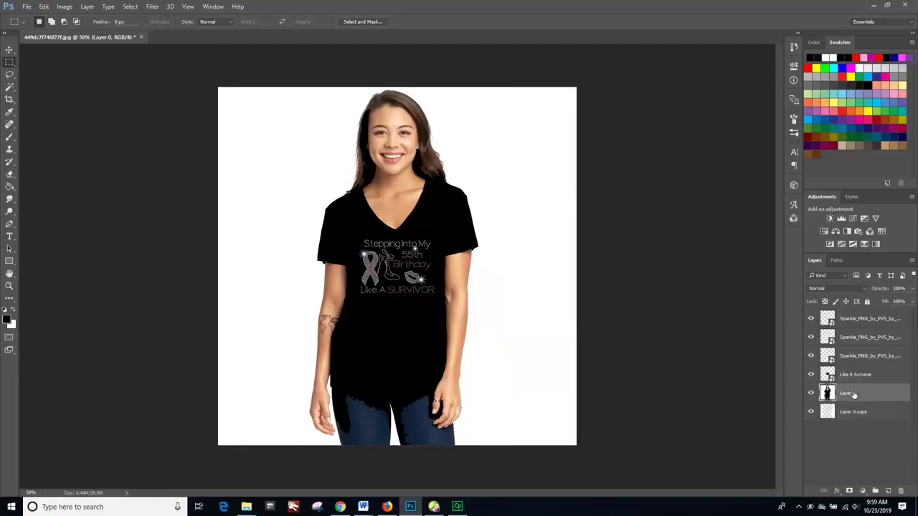
{"action": "left_click", "coordinate": [856, 322], "text": "shift"}
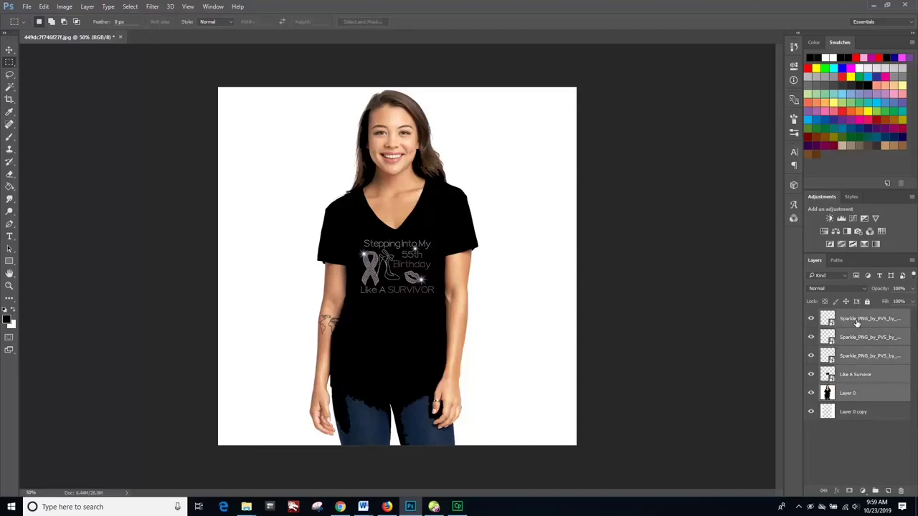
{"action": "right_click", "coordinate": [856, 322]}
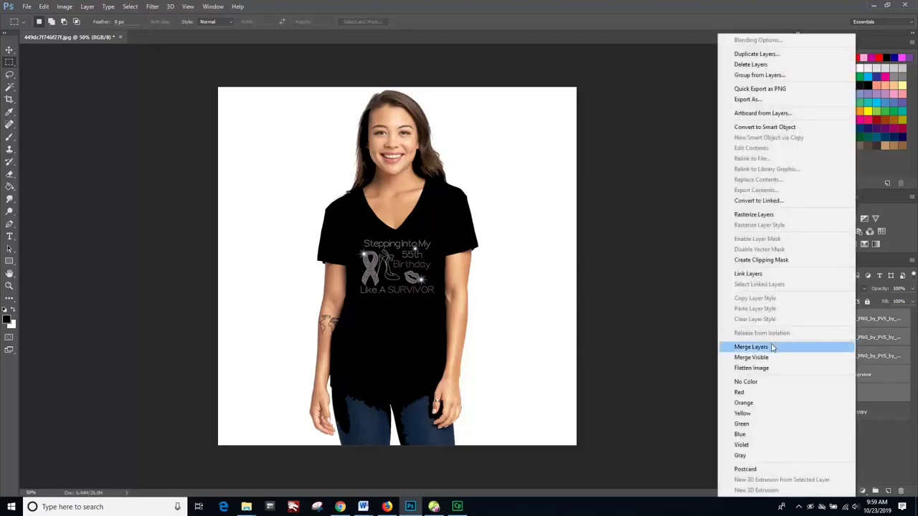
{"action": "left_click", "coordinate": [772, 347]}
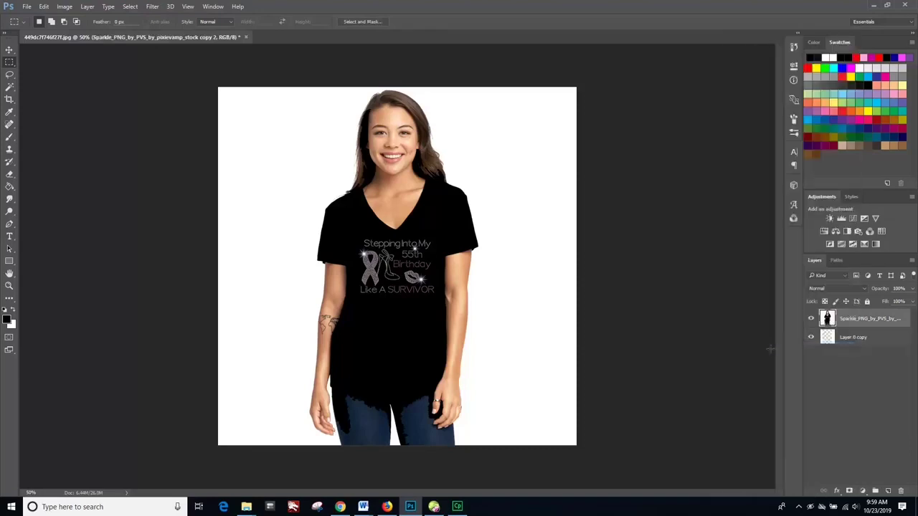
Scale the merged mockup layer up to about 185% and centre it on the canvas so the shirt fills the frame
{"action": "left_click", "coordinate": [10, 52]}
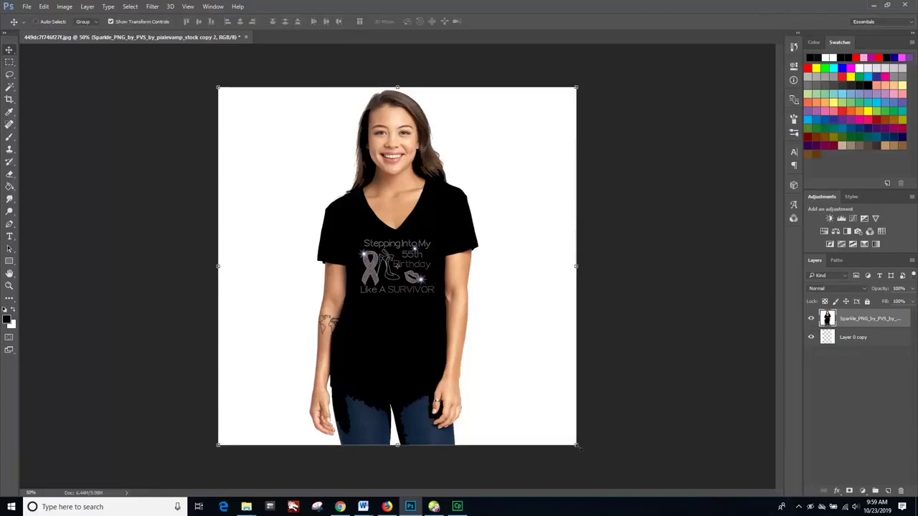
{"action": "left_click", "coordinate": [577, 446]}
{"action": "left_click_drag", "start_coordinate": [577, 445], "coordinate": [683, 483]}
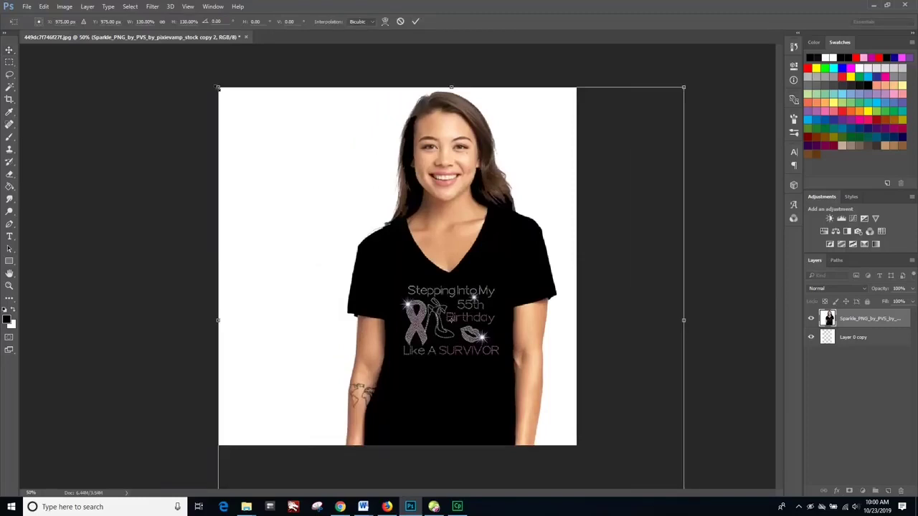
{"action": "left_click_drag", "start_coordinate": [218, 87], "coordinate": [194, 63]}
{"action": "key", "text": "ctrl+minus"}
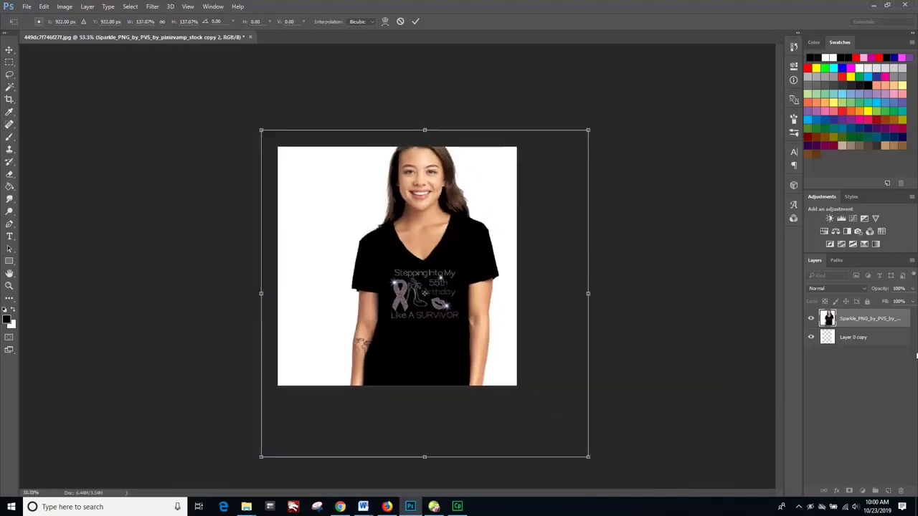
{"action": "key", "text": "ctrl+minus"}
{"action": "key", "text": "ctrl+minus"}
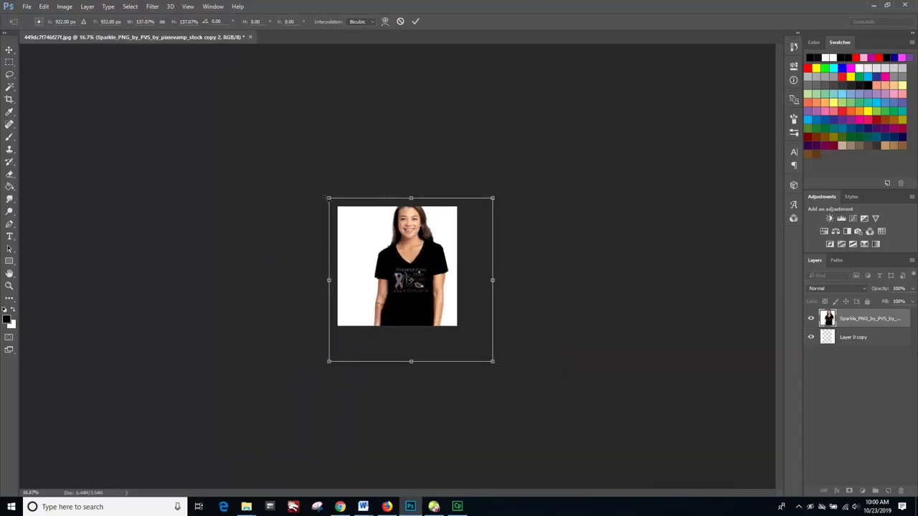
{"action": "left_click_drag", "start_coordinate": [326, 196], "coordinate": [276, 151]}
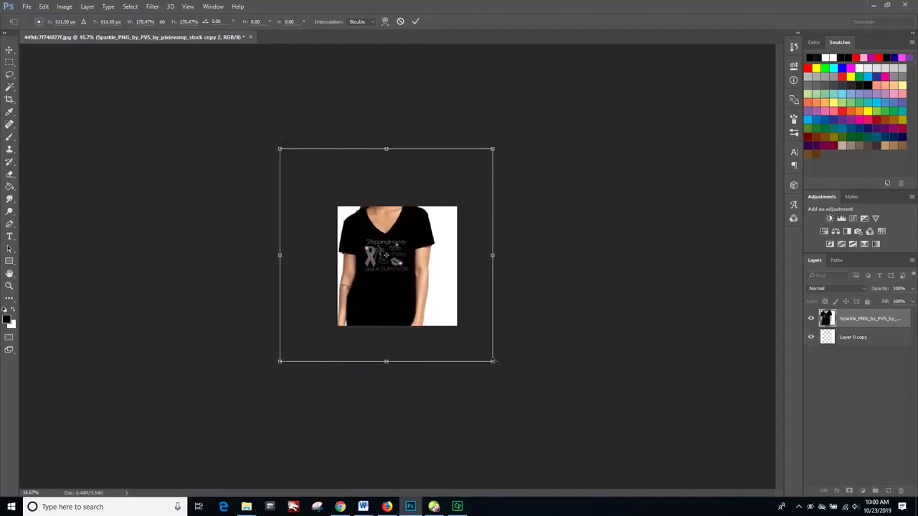
{"action": "left_click_drag", "start_coordinate": [492, 361], "coordinate": [501, 370]}
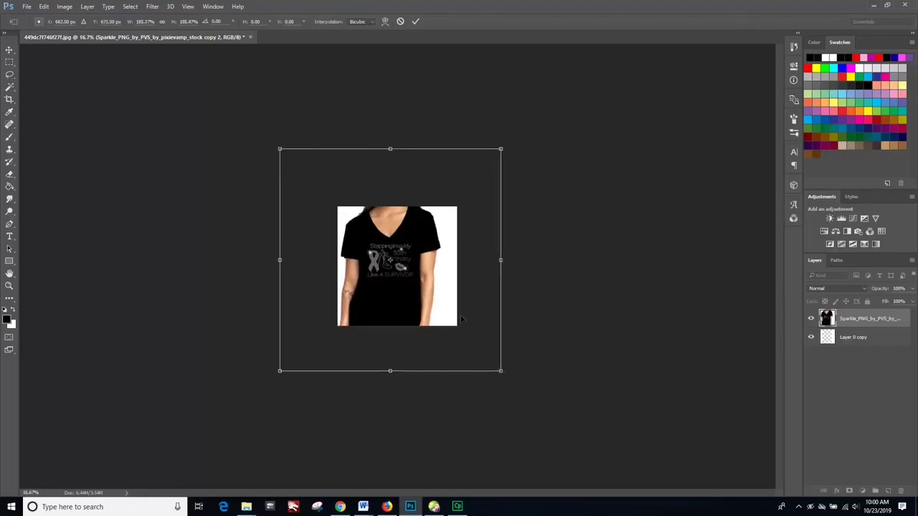
{"action": "left_click_drag", "start_coordinate": [421, 317], "coordinate": [471, 326]}
{"action": "key", "text": "Return"}
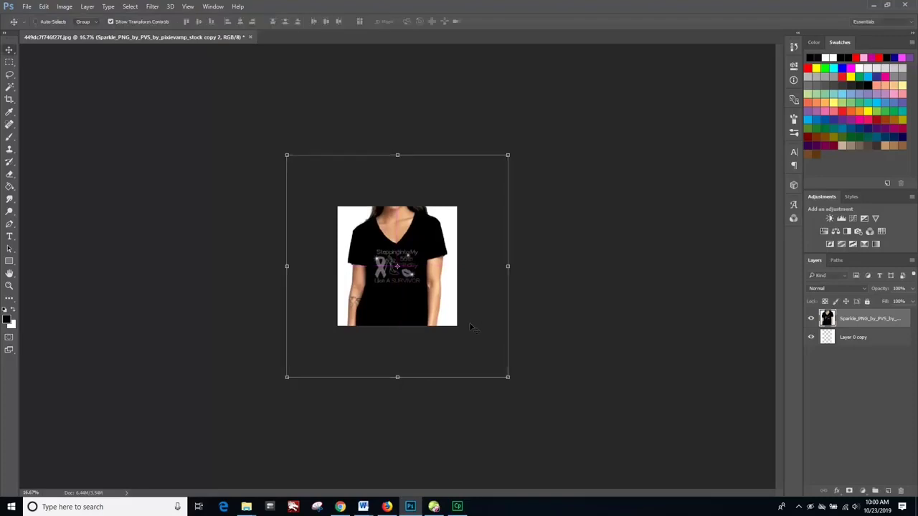
Select the Layer 0 copy layer beneath the merged mockup layer
{"action": "key", "text": "ctrl+plus"}
{"action": "key", "text": "ctrl+plus"}
{"action": "key", "text": "ctrl+plus"}
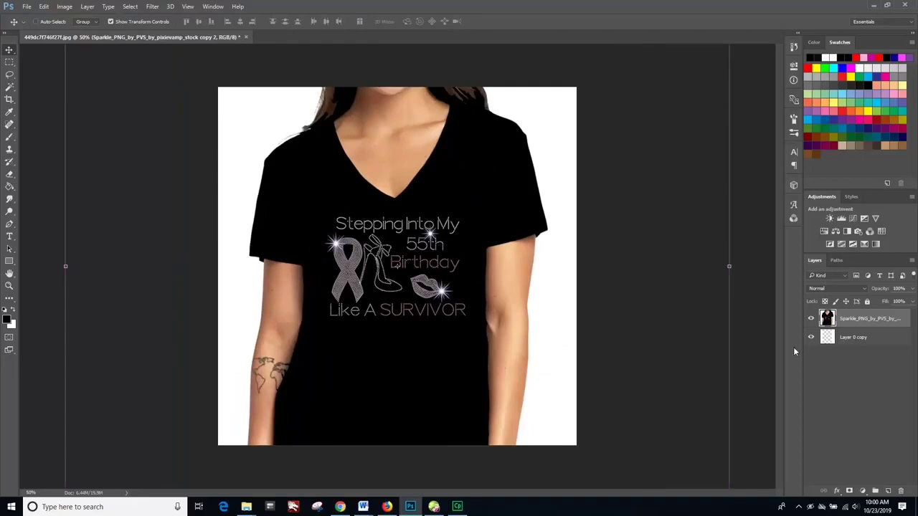
{"action": "left_click", "coordinate": [832, 343]}
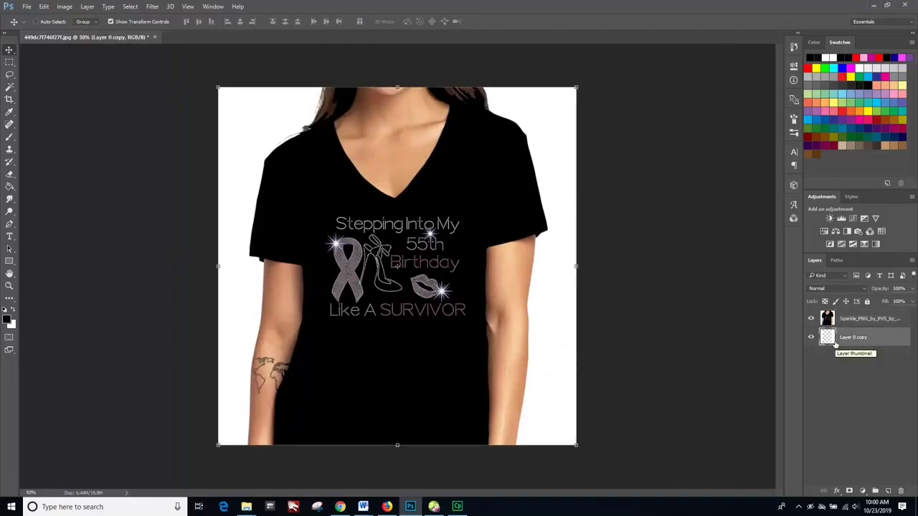